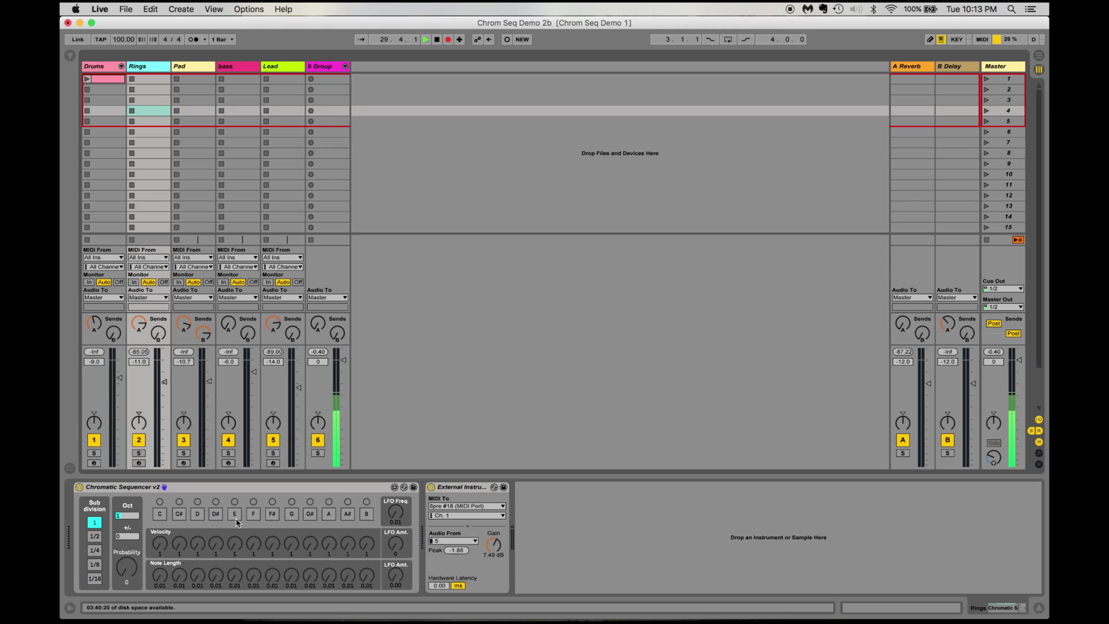
Enable D# and A# in the Rings sequencer with velocity 100 and note length 0.90.
left_click(214, 514)
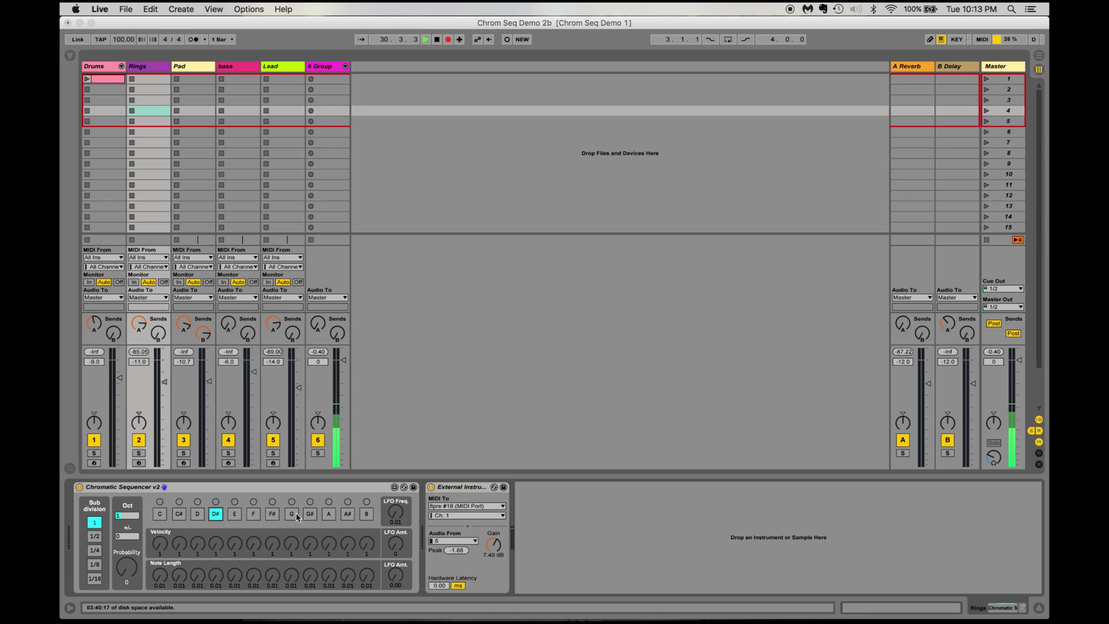
left_click(347, 514)
left_click_drag(214, 546, 215, 503)
left_click_drag(221, 574, 221, 537)
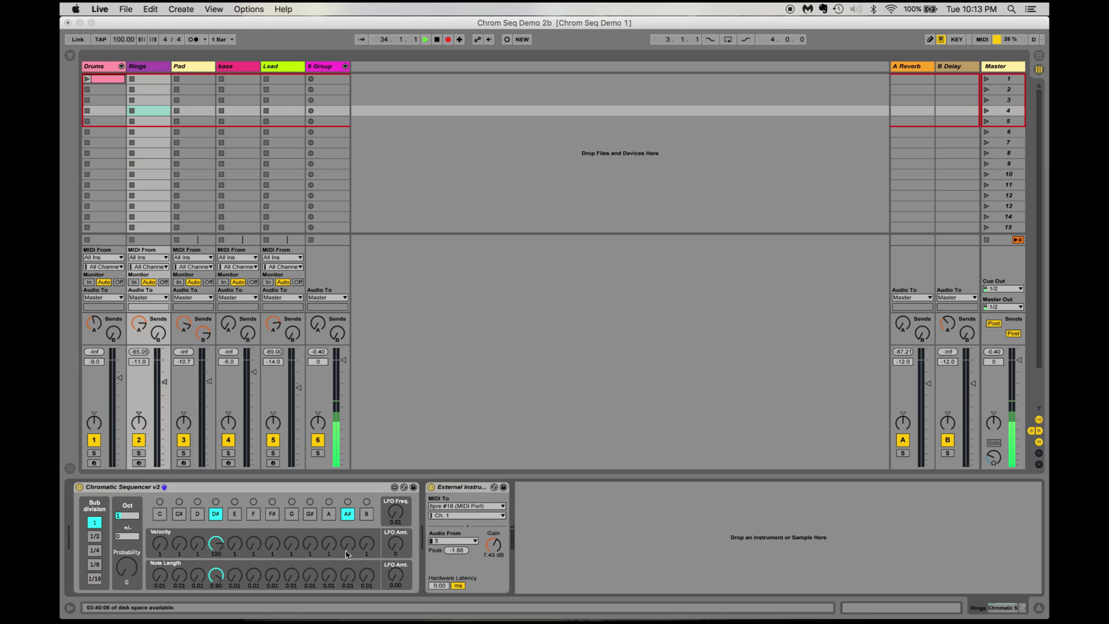
left_click_drag(349, 545, 349, 502)
left_click_drag(350, 576, 348, 538)
Set the Rings sequencer to eighth-note steps, probability 100 and octave 2.
left_click(95, 565)
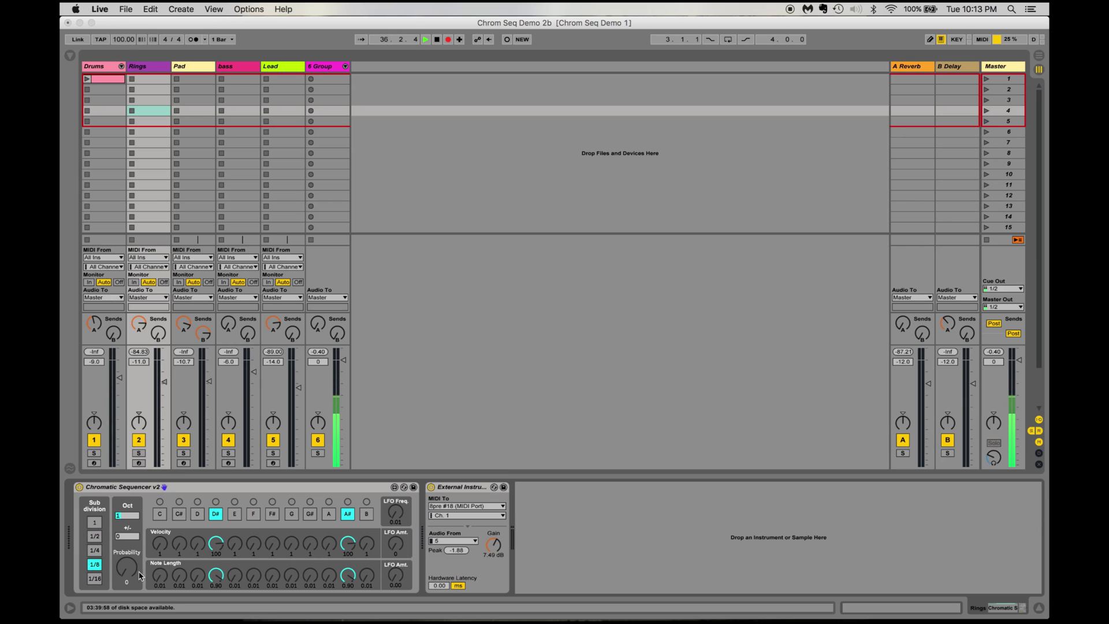
mouse_move(126, 568)
left_mouse_down()
mouse_move(129, 555)
mouse_move(129, 574)
left_mouse_up()
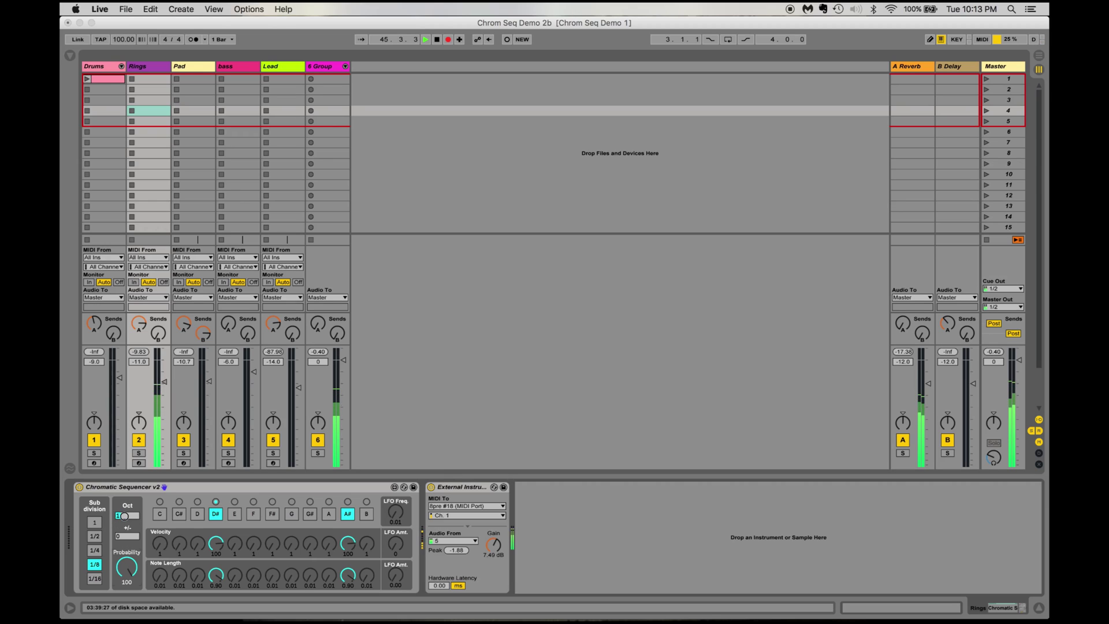
left_click_drag(126, 519, 126, 504)
Give the Rings sequencer a one-octave spread (+/- 1) and sixteenth-note steps.
left_click_drag(128, 539, 128, 533)
left_click(98, 582)
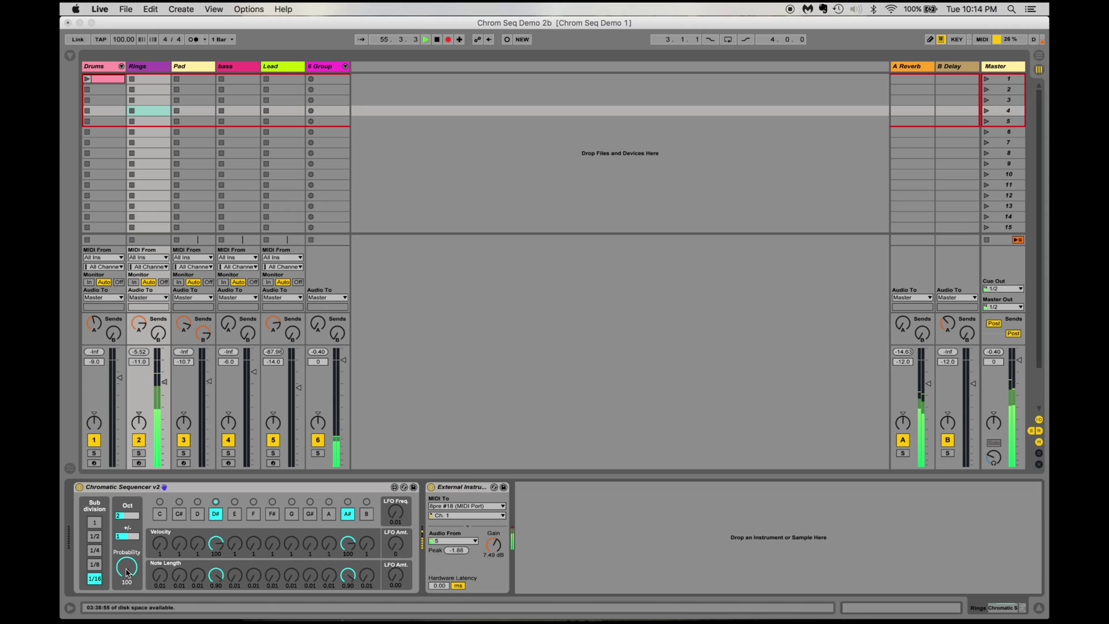
Bring the Rings sequencer's step probability down from 100 to 66.
left_click_drag(126, 567, 126, 592)
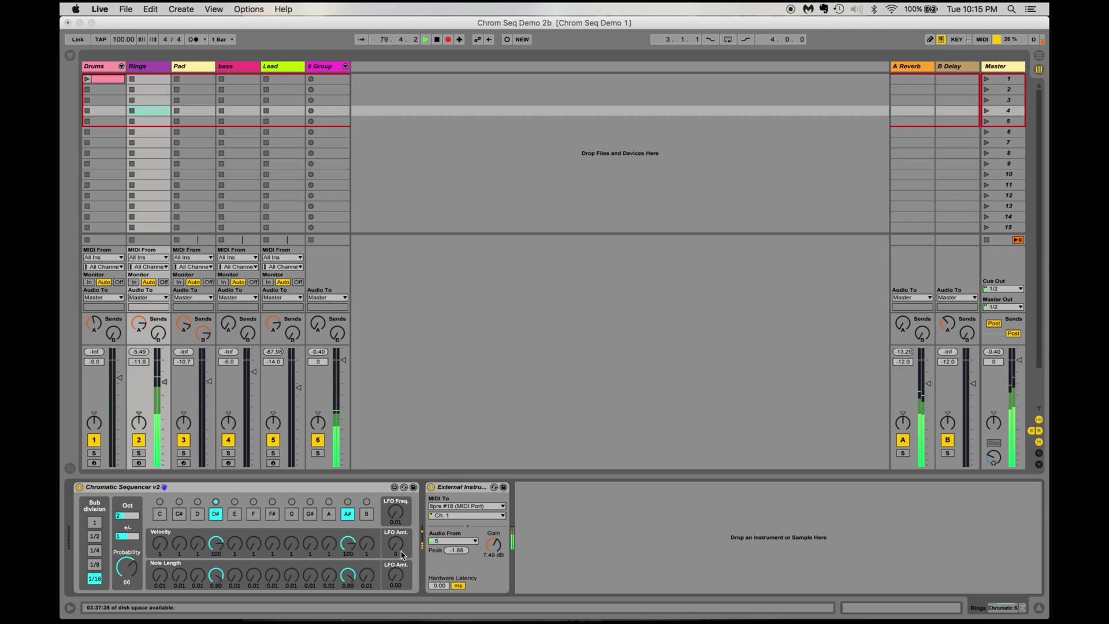
Set the Rings sequencer LFO frequency to 6.65 and its amount to 97.
left_click_drag(394, 514, 392, 466)
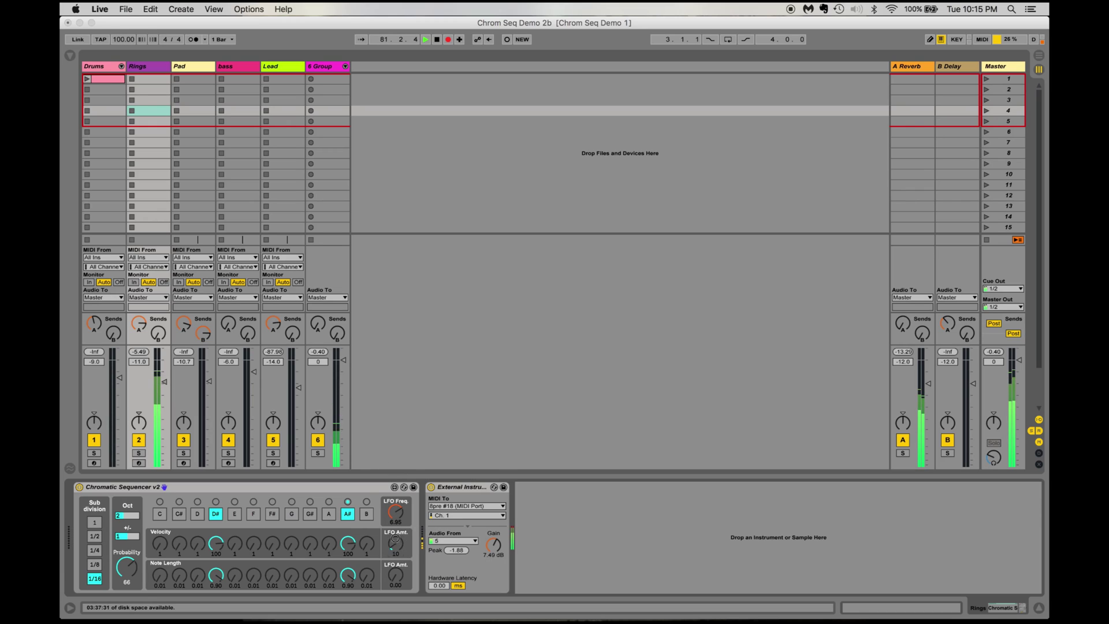
left_click_drag(400, 555, 392, 488)
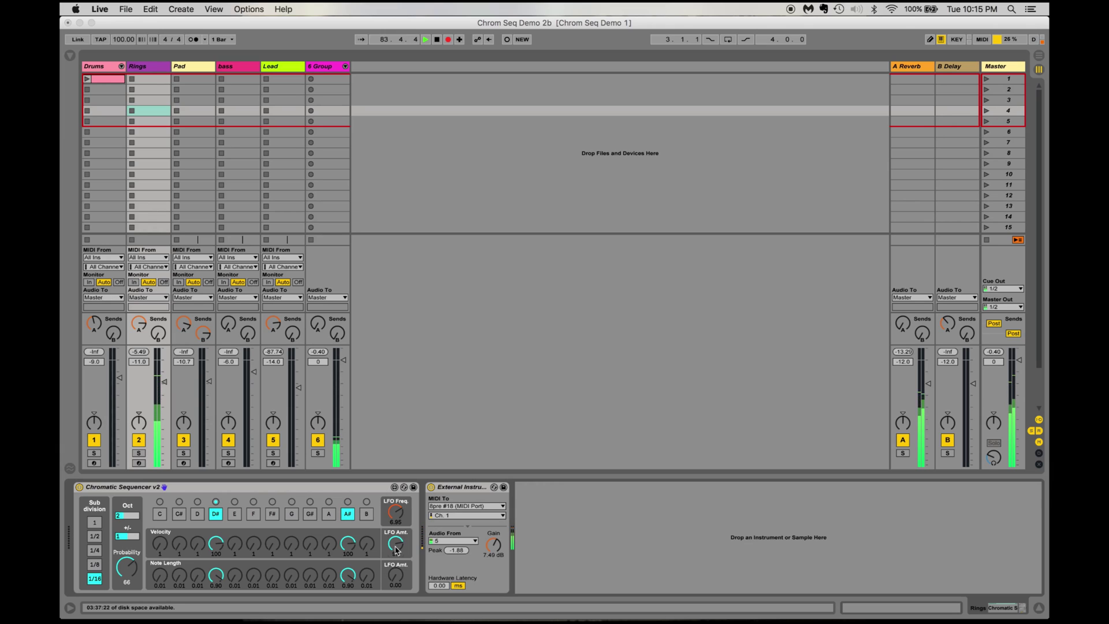
left_click_drag(396, 549, 396, 546)
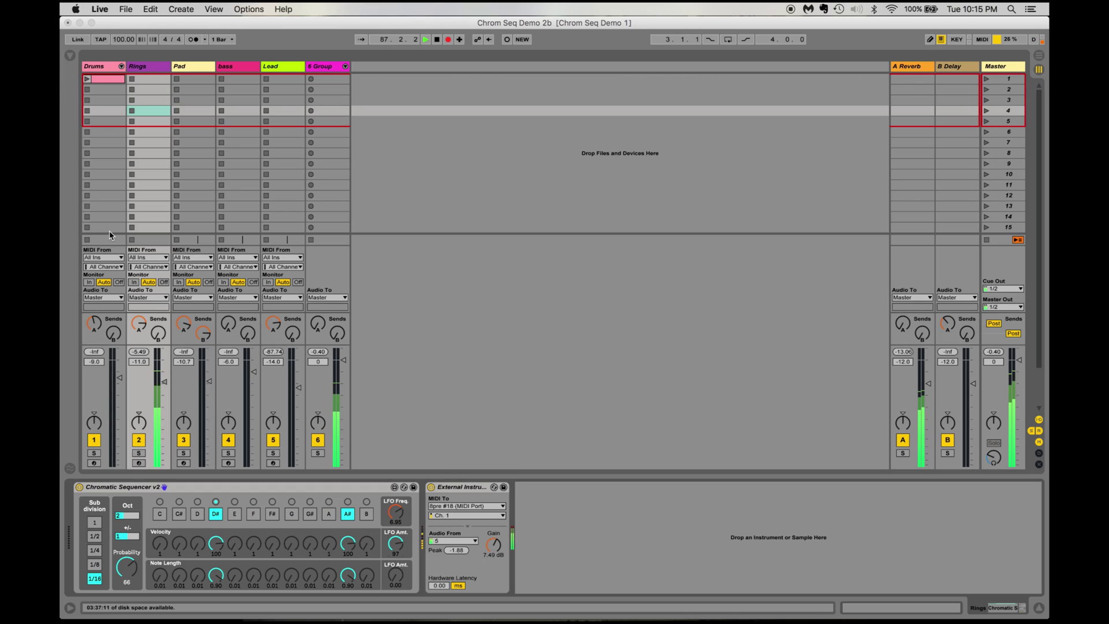
Launch the Drums clip, show the Pad track's devices, and toggle its D# note.
left_click(88, 80)
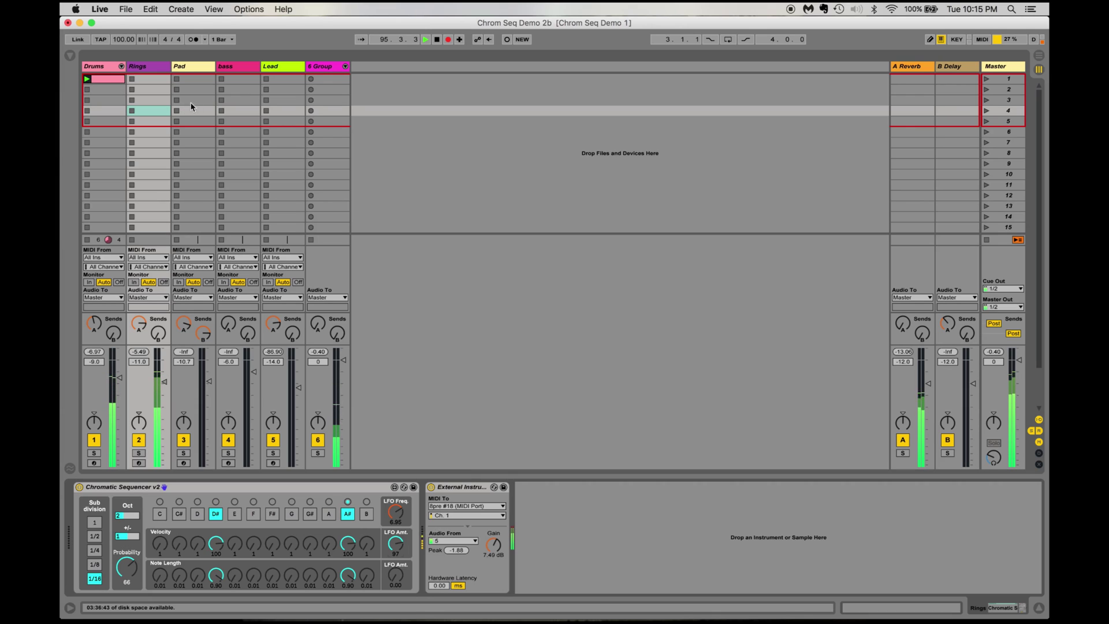
left_click(204, 69)
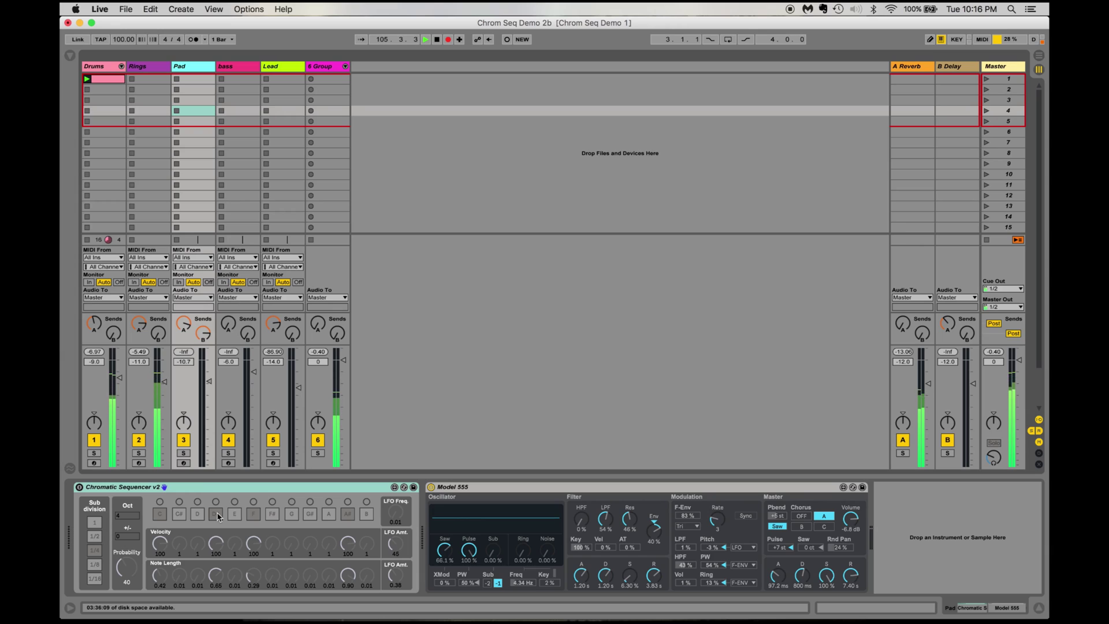
left_click(218, 517)
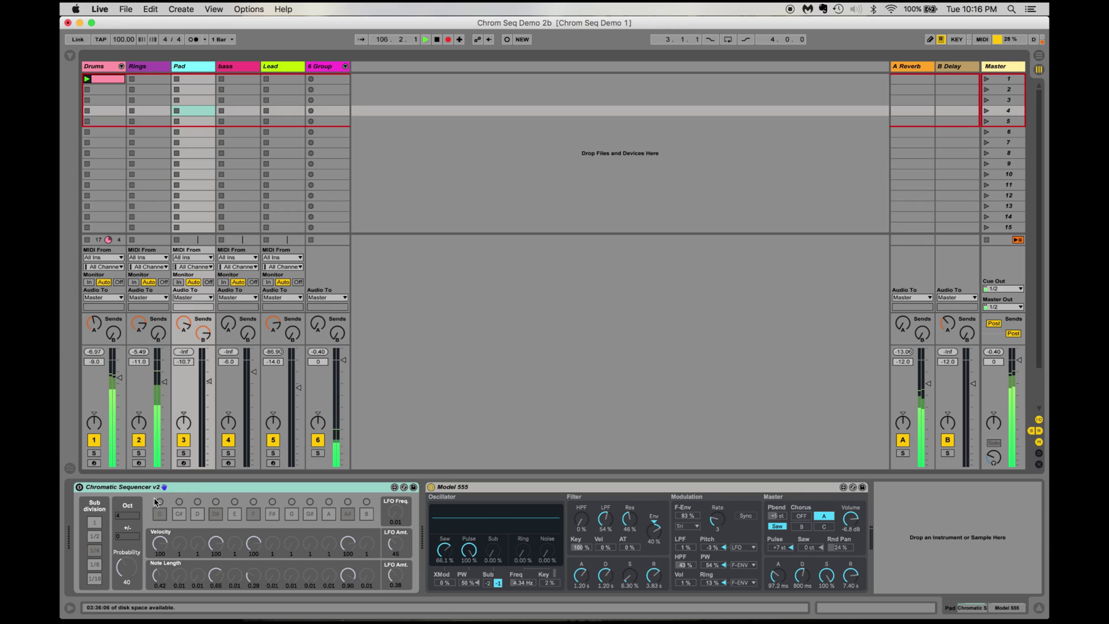
Power on the Pad sequencer, lower its octave from 5 to 4, then select bass.
left_click(79, 487)
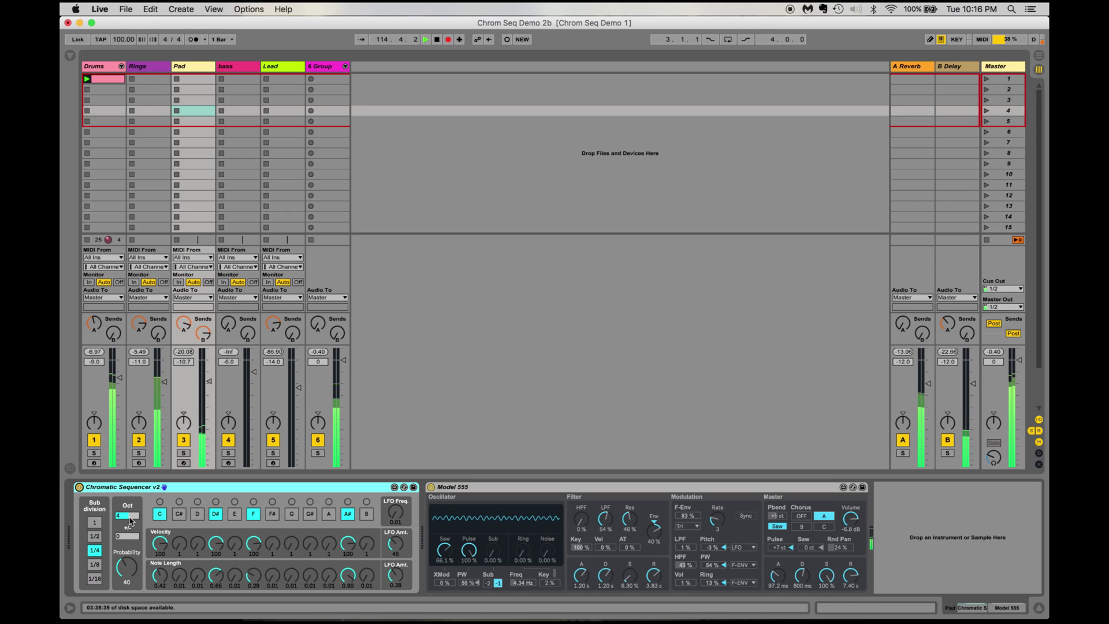
left_click_drag(130, 520, 130, 522)
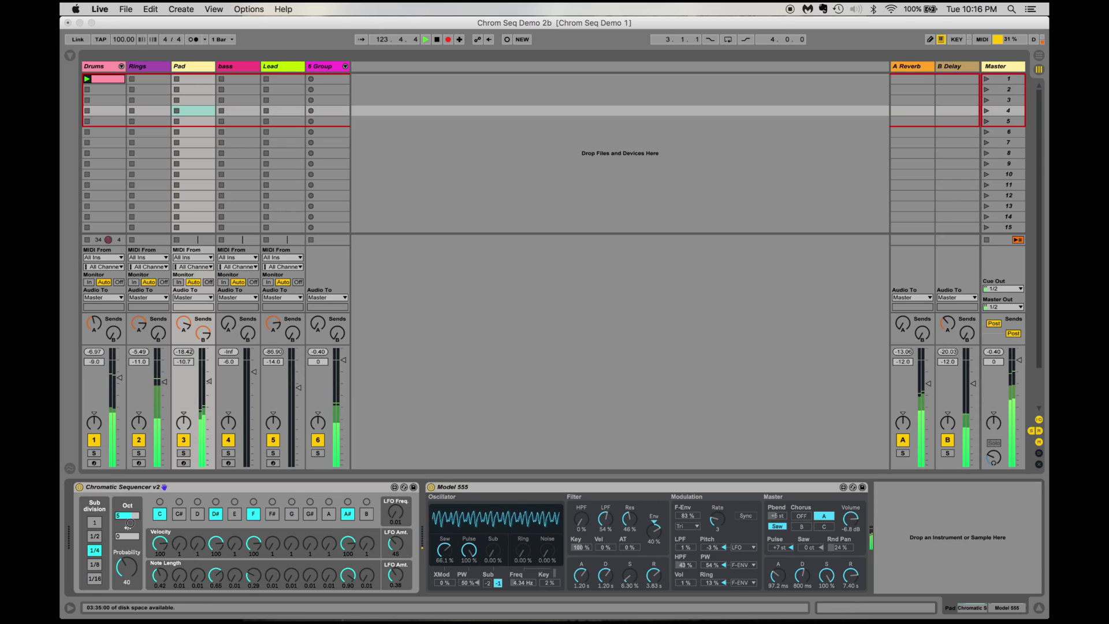
left_click_drag(127, 515, 131, 521)
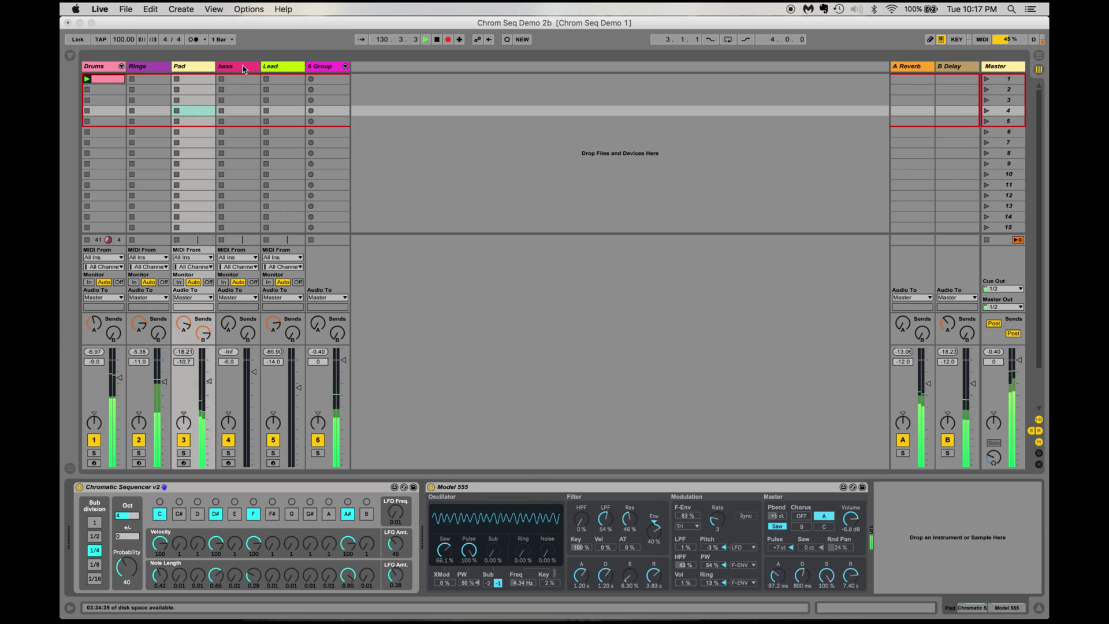
left_click(243, 69)
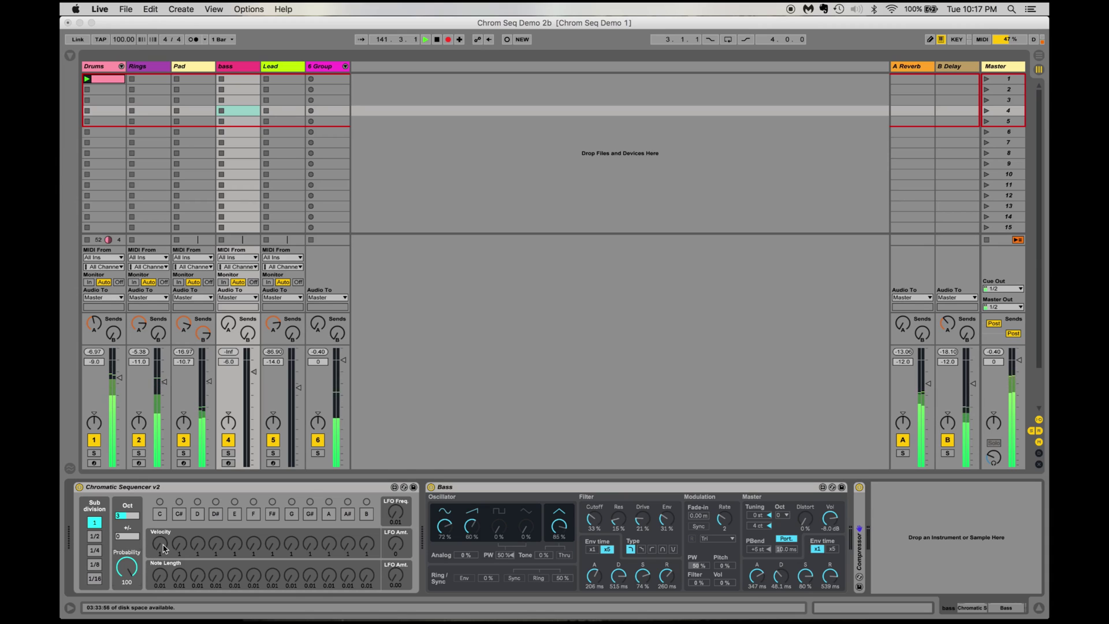
Enable C on the bass sequencer with velocity 100 and note length 0.90.
left_click_drag(163, 548, 164, 502)
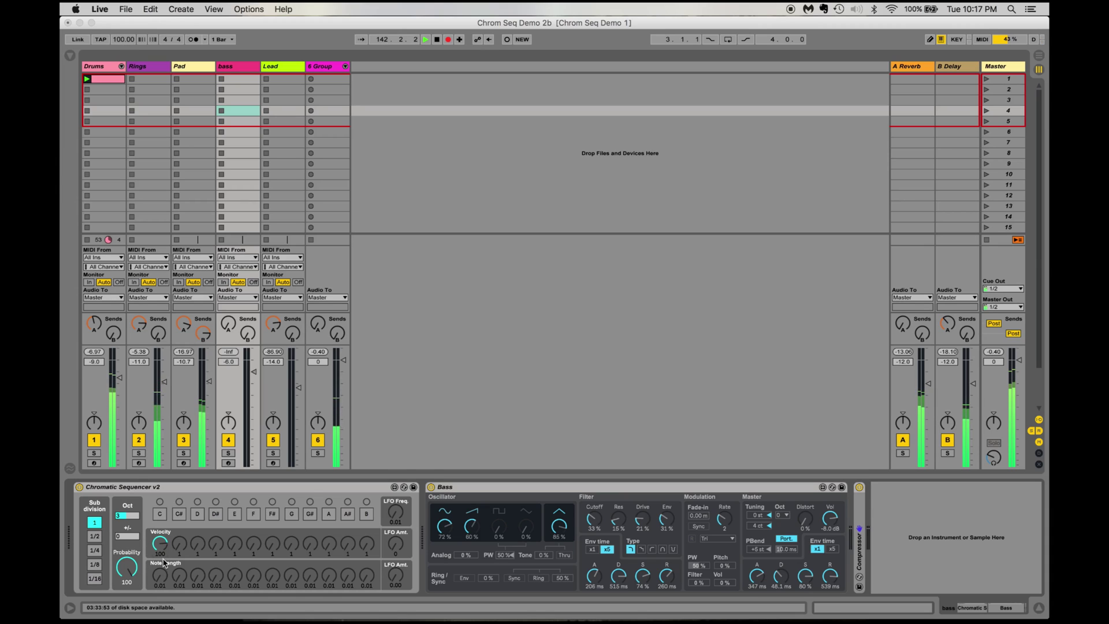
left_click_drag(160, 575, 159, 537)
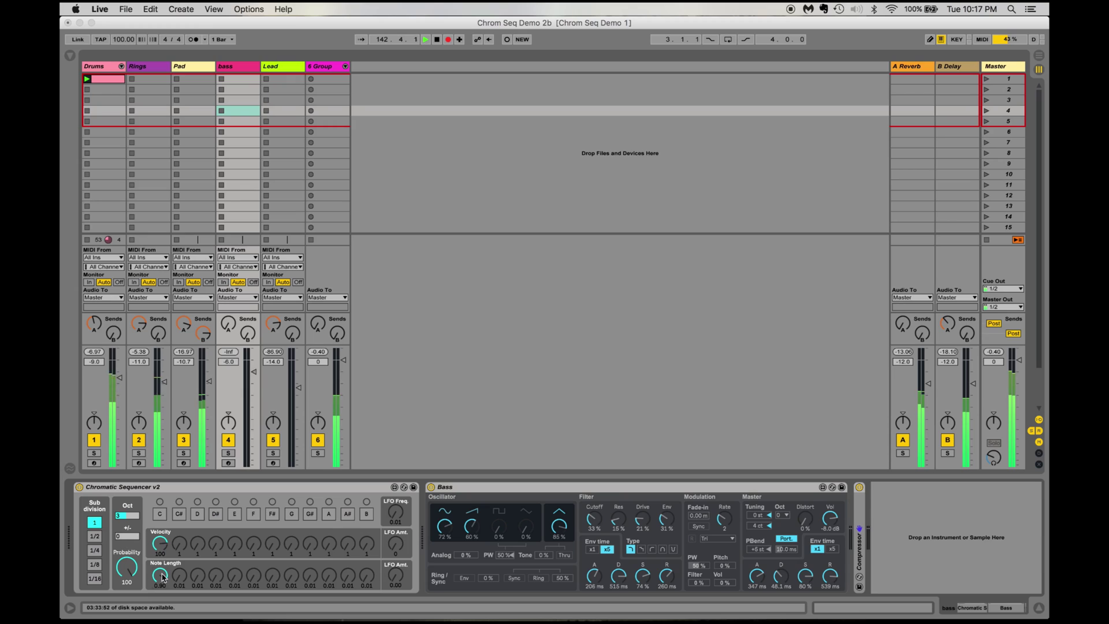
left_click(161, 515)
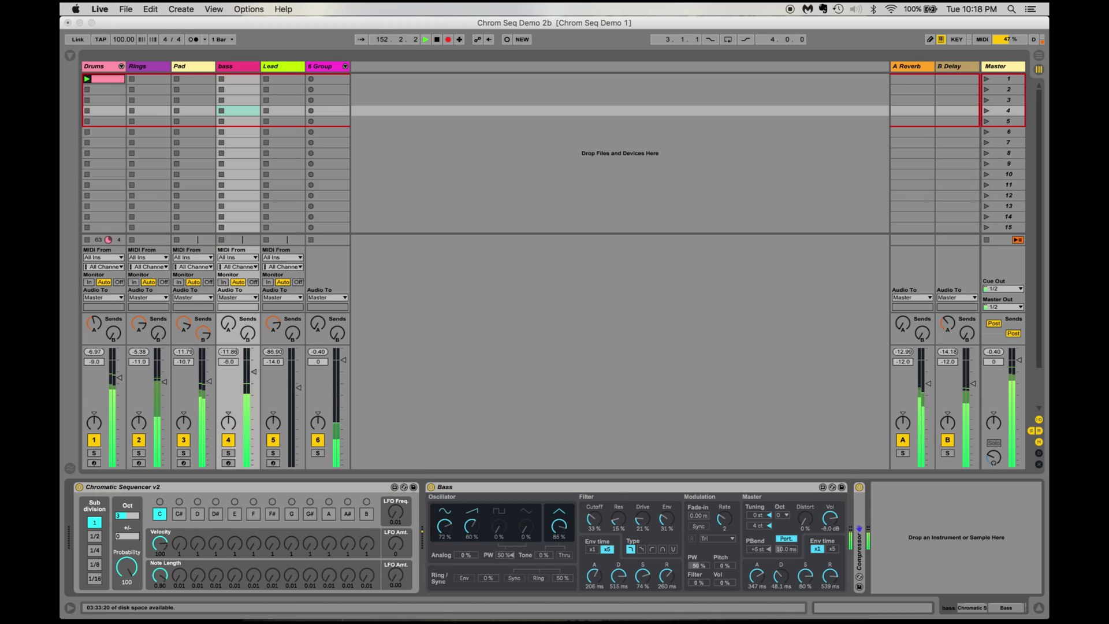
Reset steps 4 and 8 to velocity 100 and length 0.90, and add D# and G.
double_click(216, 544)
double_click(215, 575)
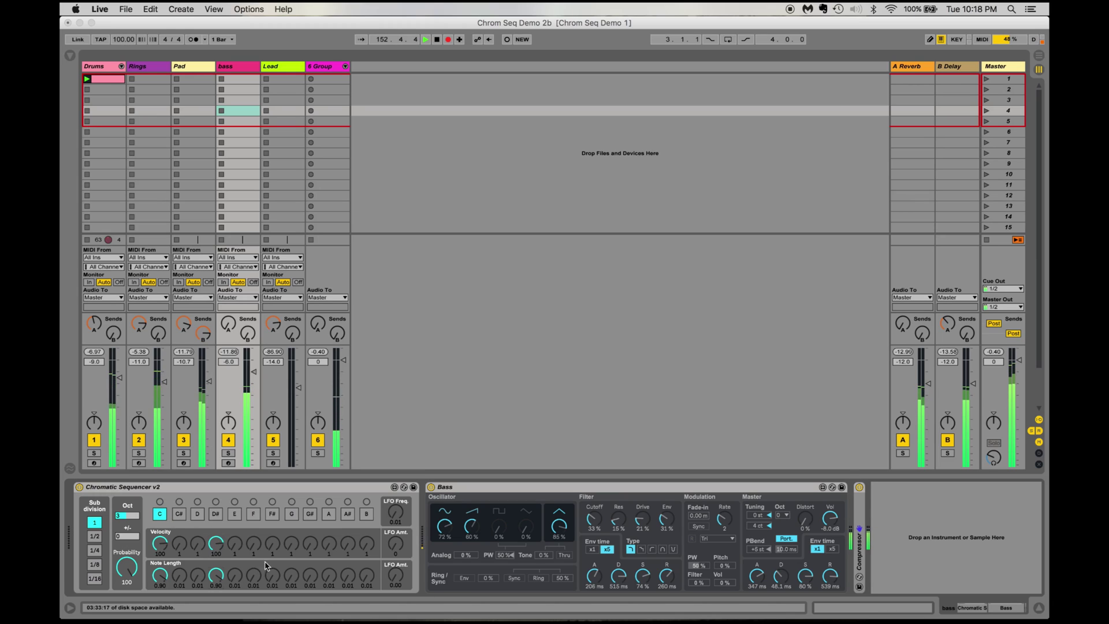
double_click(291, 543)
double_click(293, 578)
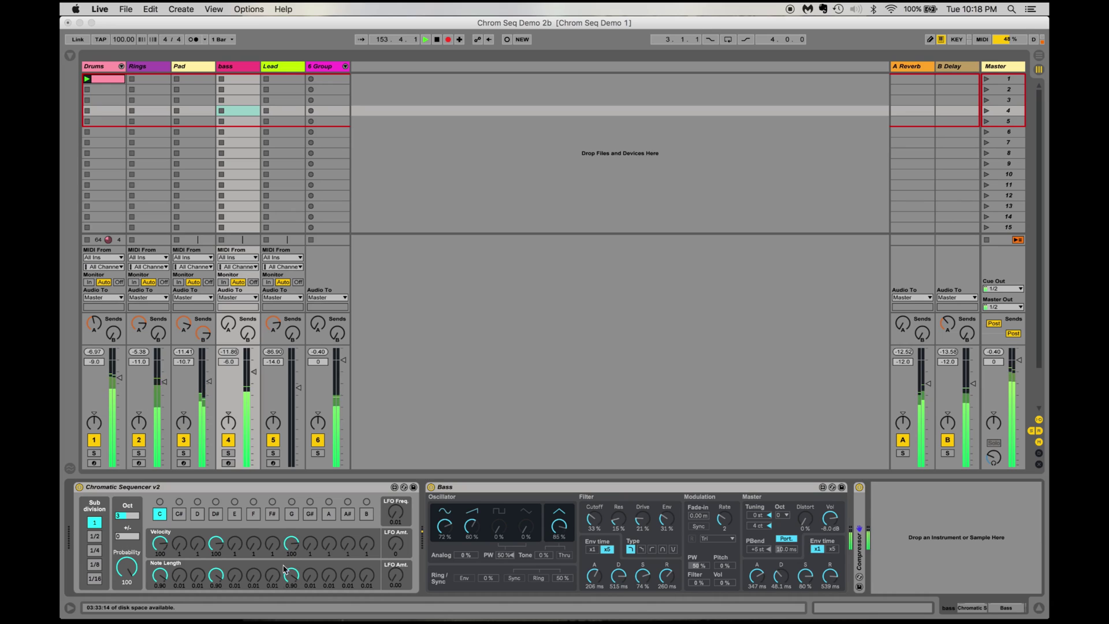
left_click(216, 515)
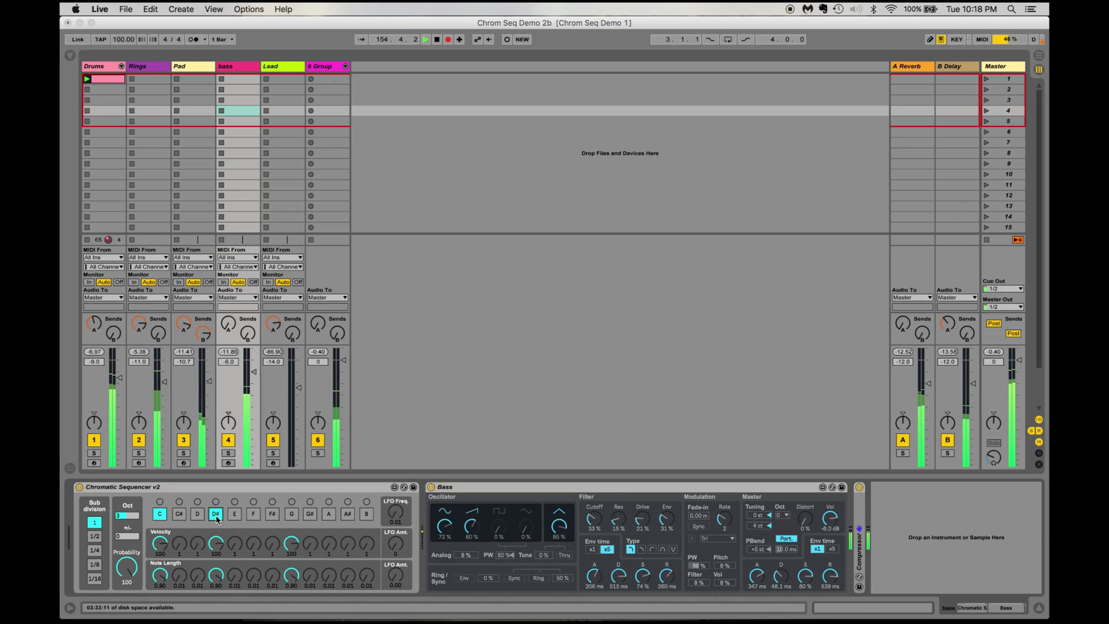
left_click(292, 514)
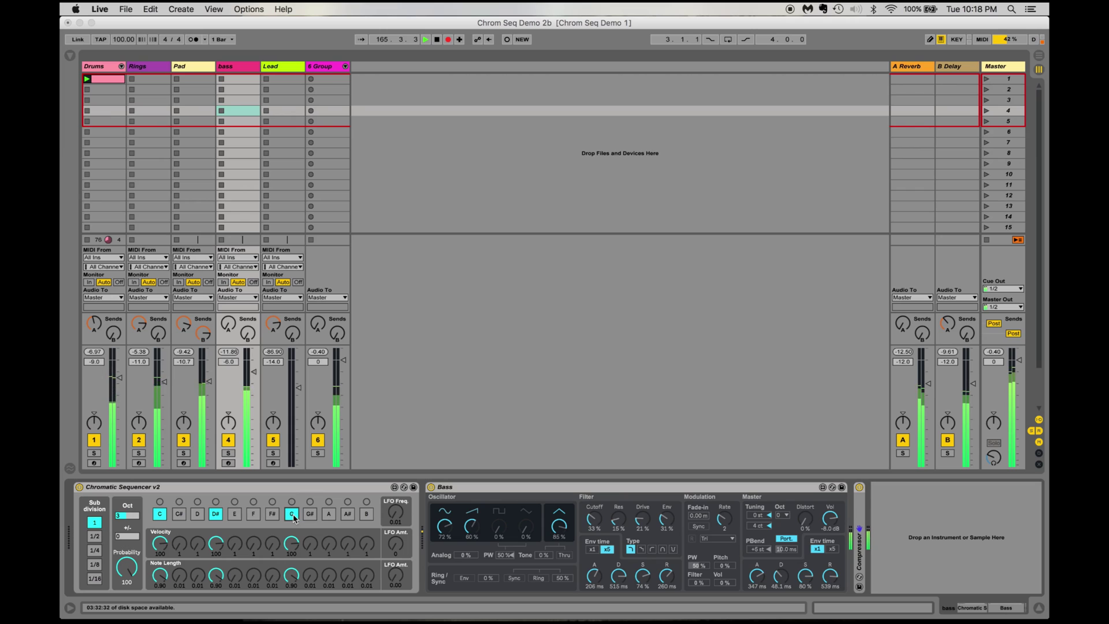
Select the Lead track and enable C, G, D#, A# and F in its sequencer.
left_click(283, 65)
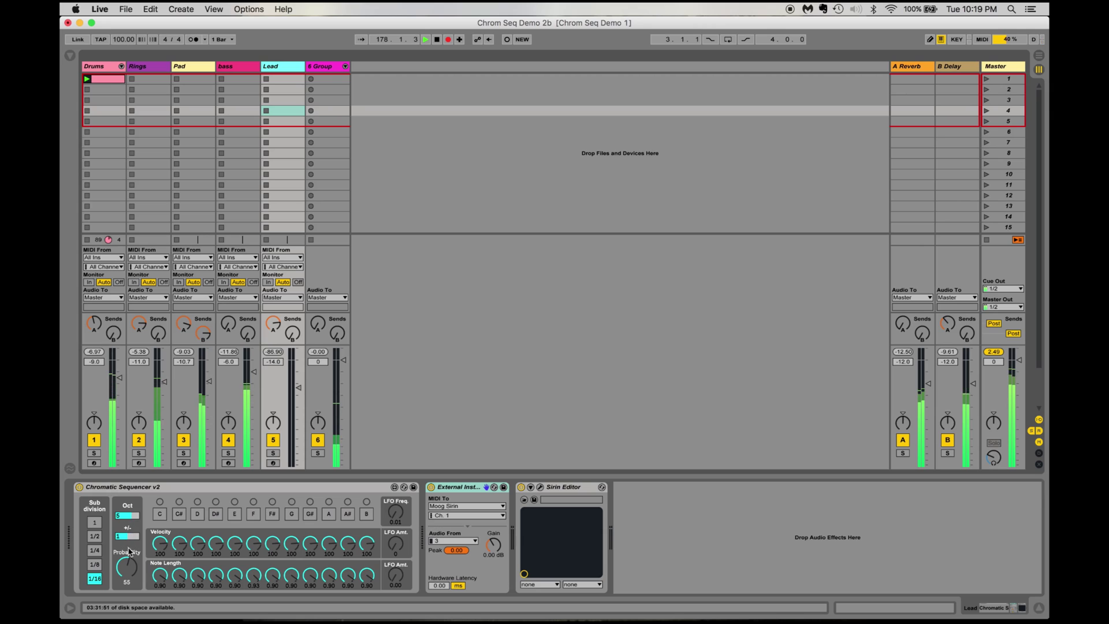
left_click(161, 514)
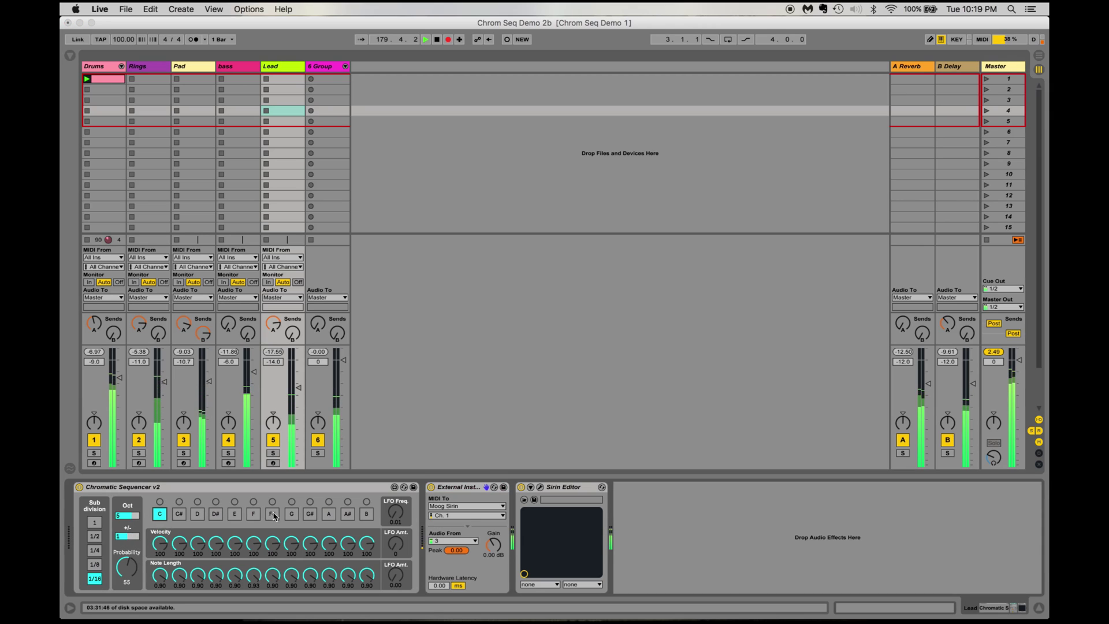
left_click(292, 514)
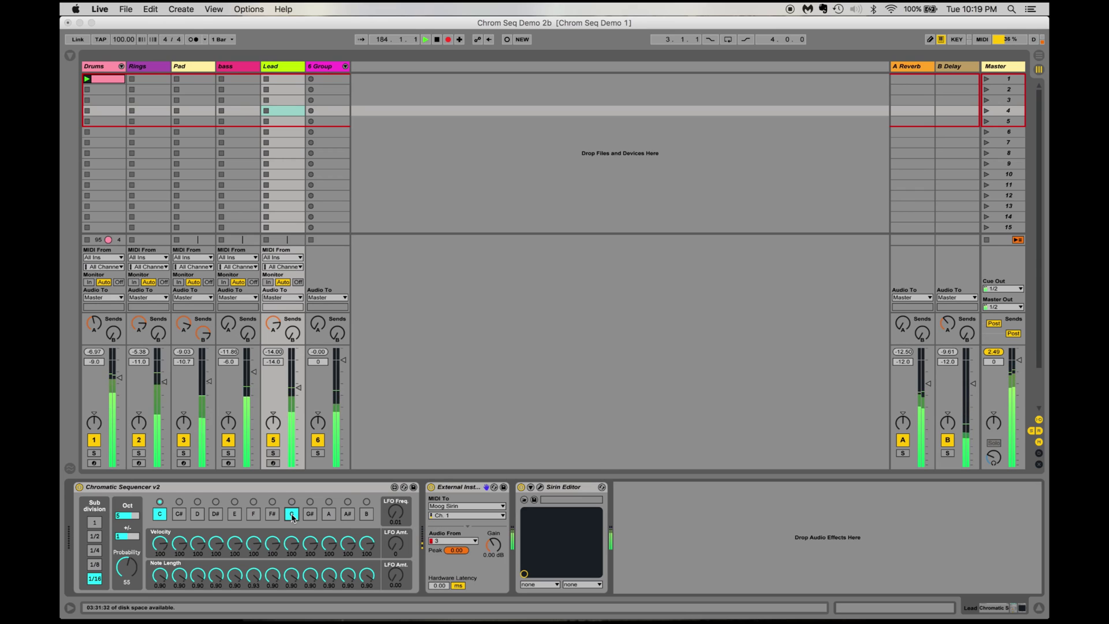
left_click(217, 514)
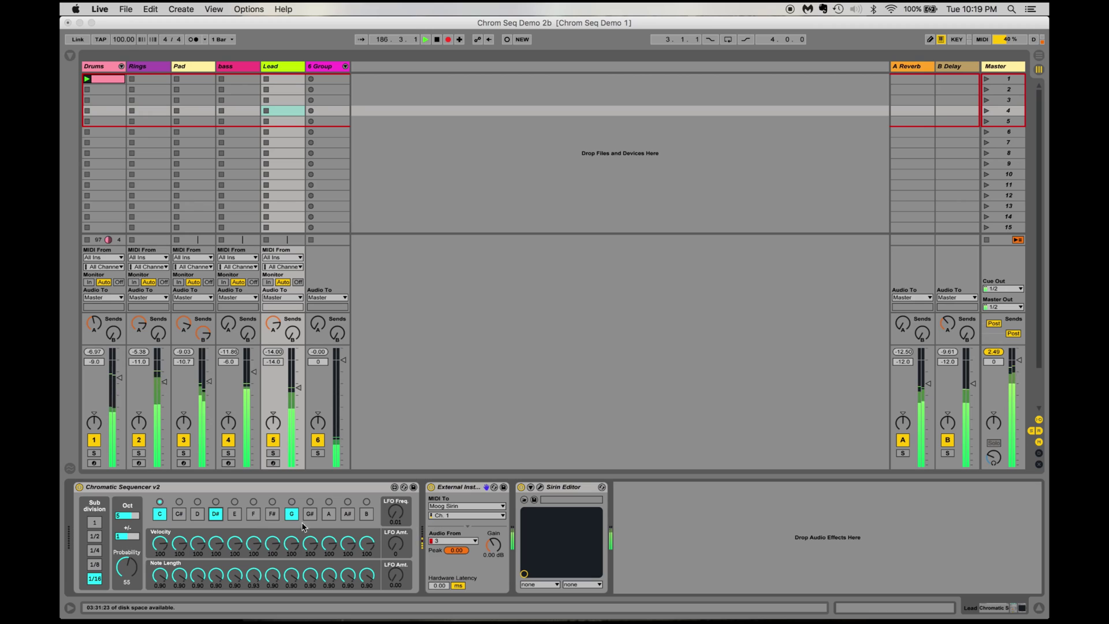
left_click(347, 515)
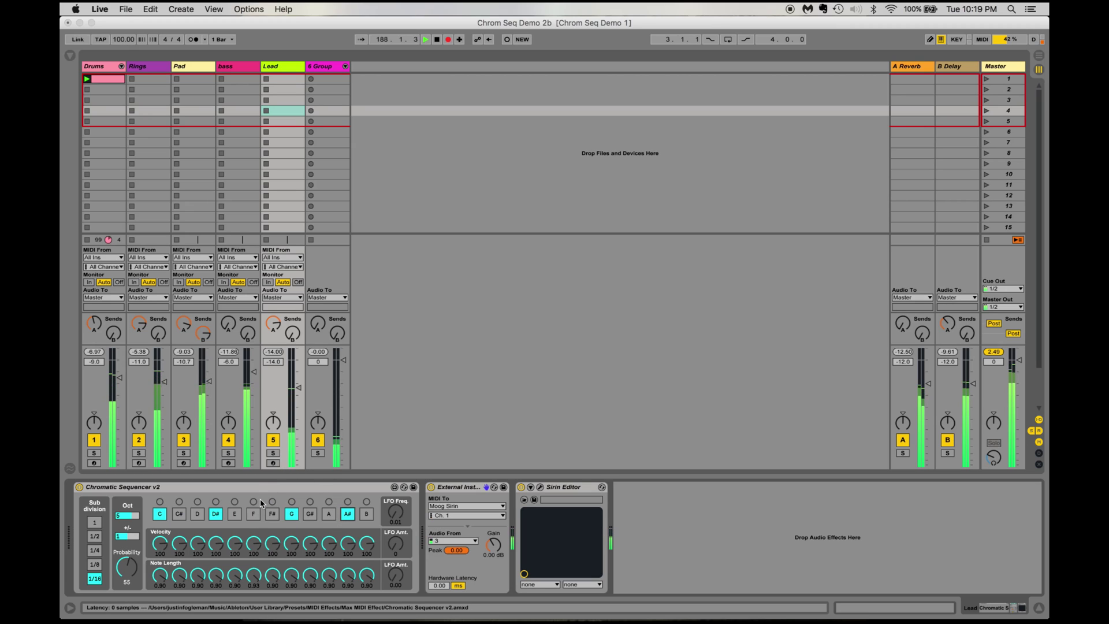
left_click(254, 515)
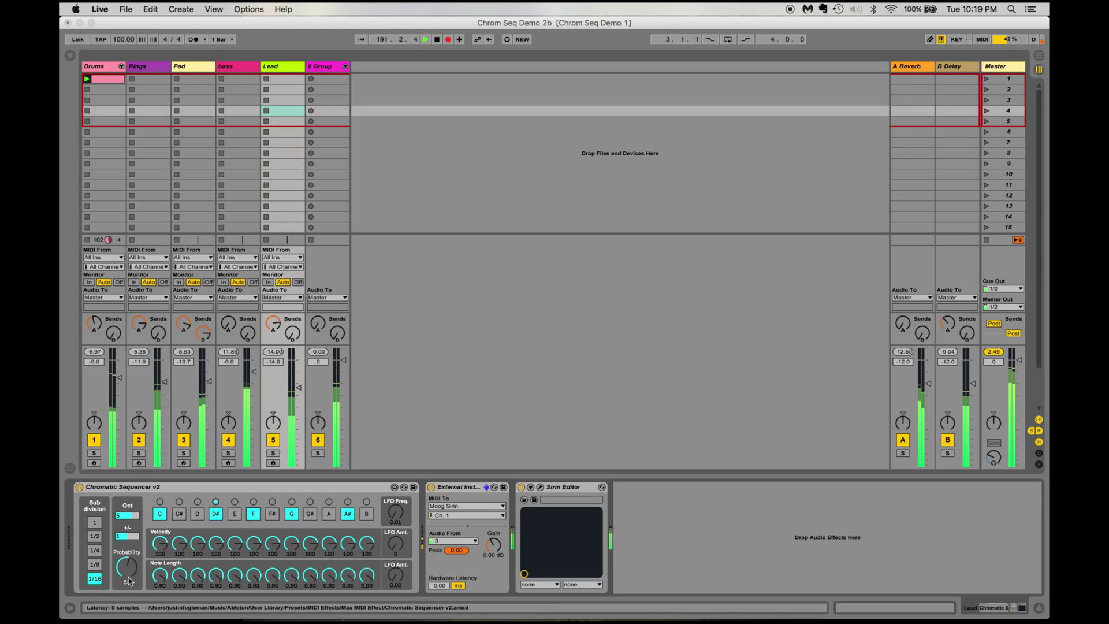
Adjust the Lead sequencer's probability up and down, leaving it at 47.
mouse_move(128, 576)
left_mouse_down()
mouse_move(120, 551)
mouse_move(122, 592)
left_mouse_up()
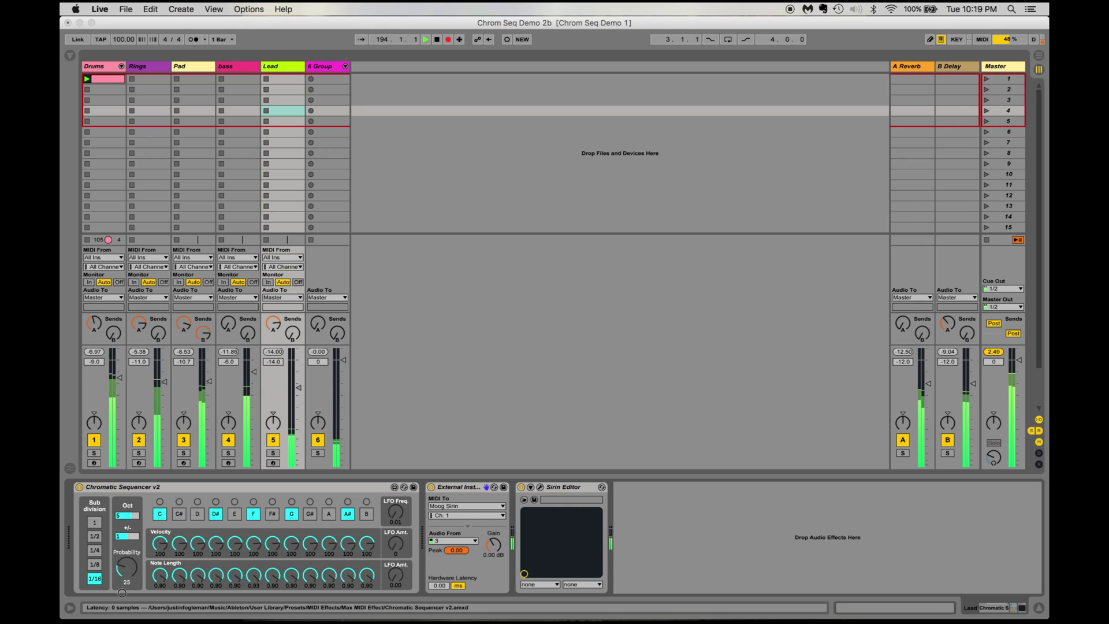
mouse_move(121, 593)
left_mouse_down()
mouse_move(113, 551)
mouse_move(113, 580)
left_mouse_up()
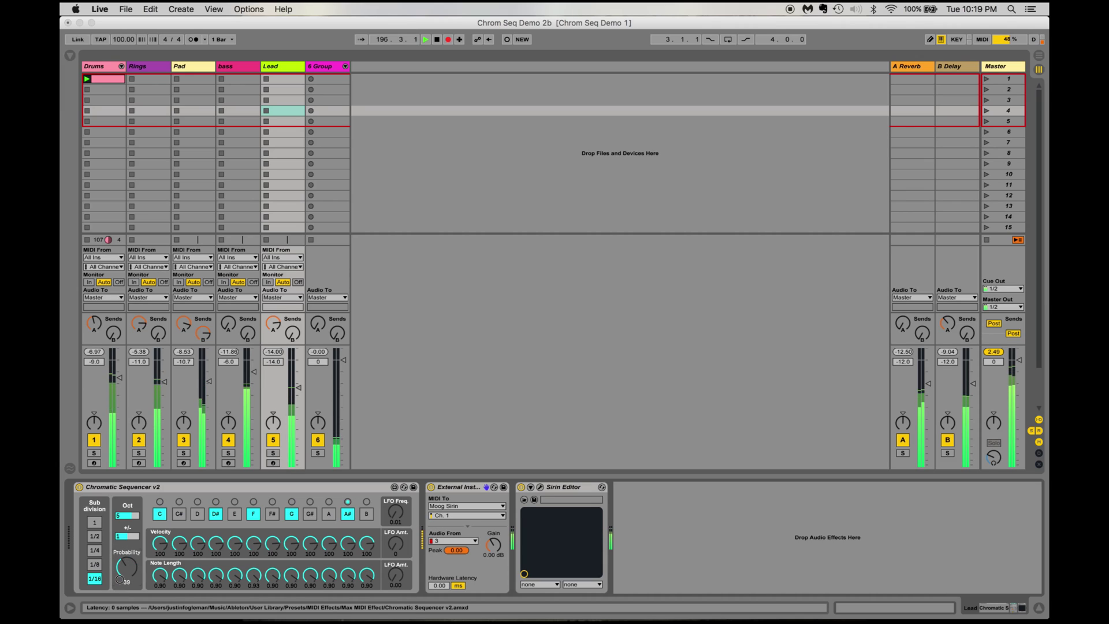
mouse_move(127, 580)
left_mouse_down()
mouse_move(127, 548)
mouse_move(127, 589)
left_mouse_up()
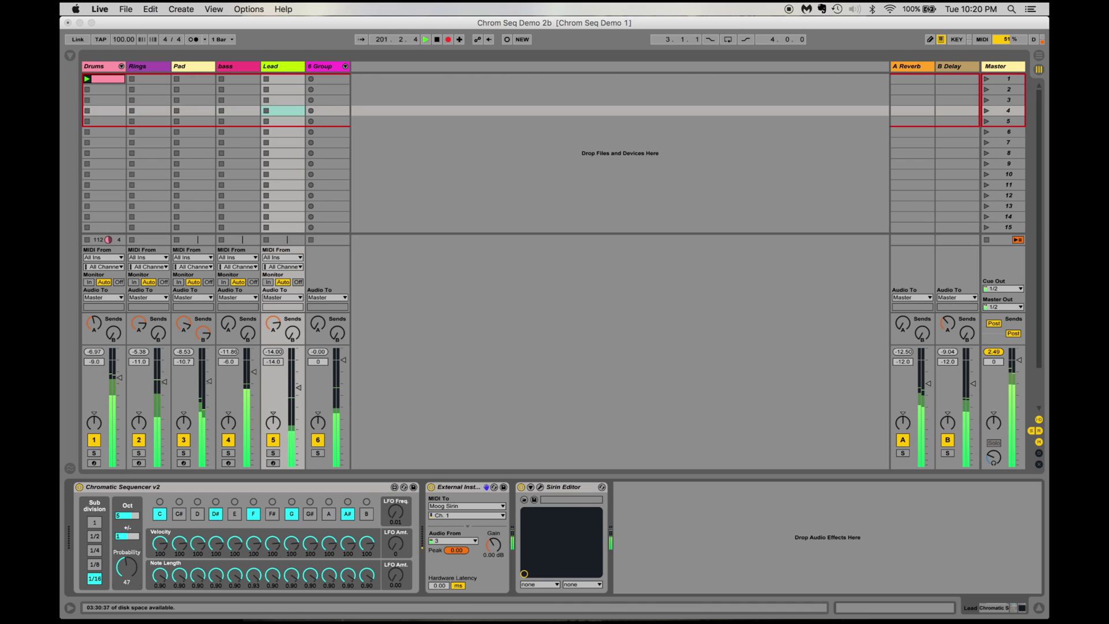
Insert LFO MIDI before the External Instrument on Lead and map it to Probability.
left_click(70, 55)
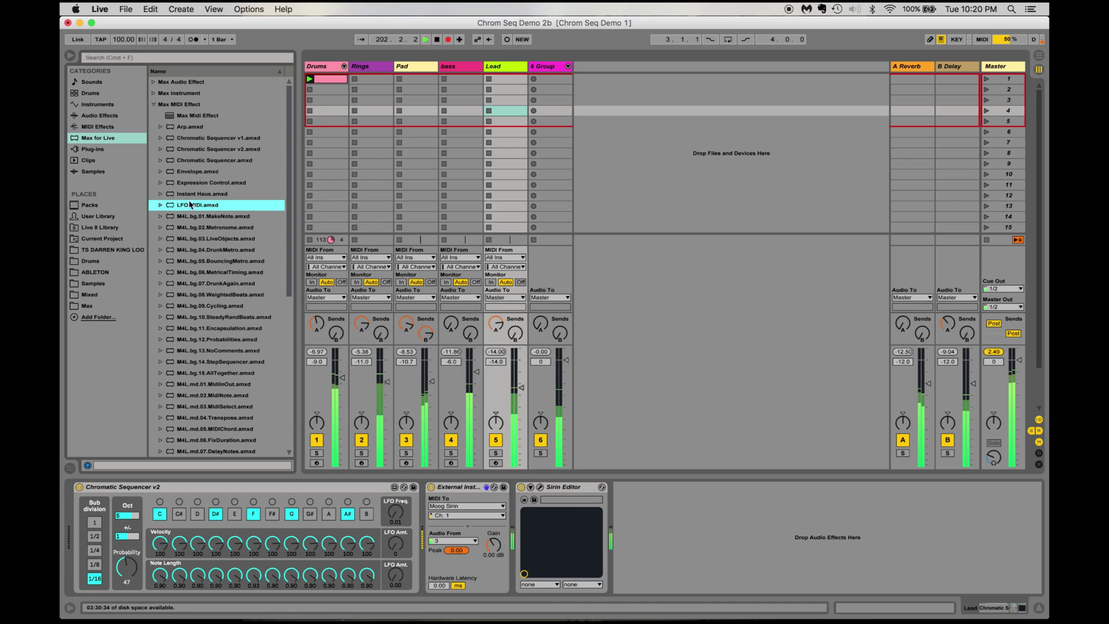
left_click_drag(190, 205, 429, 501)
left_click(70, 55)
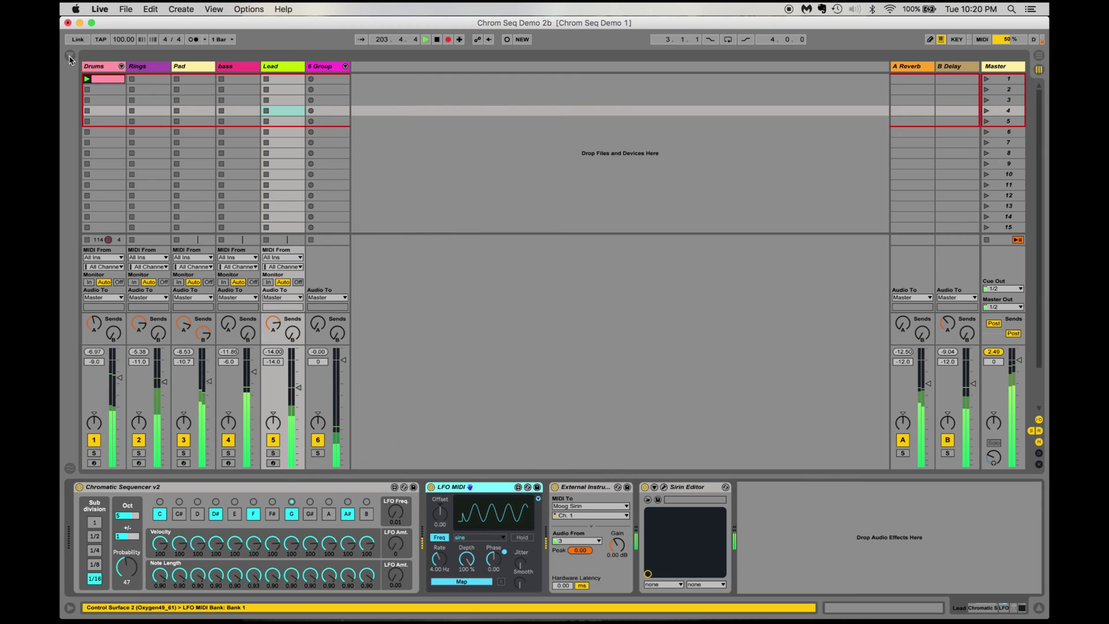
left_click(459, 582)
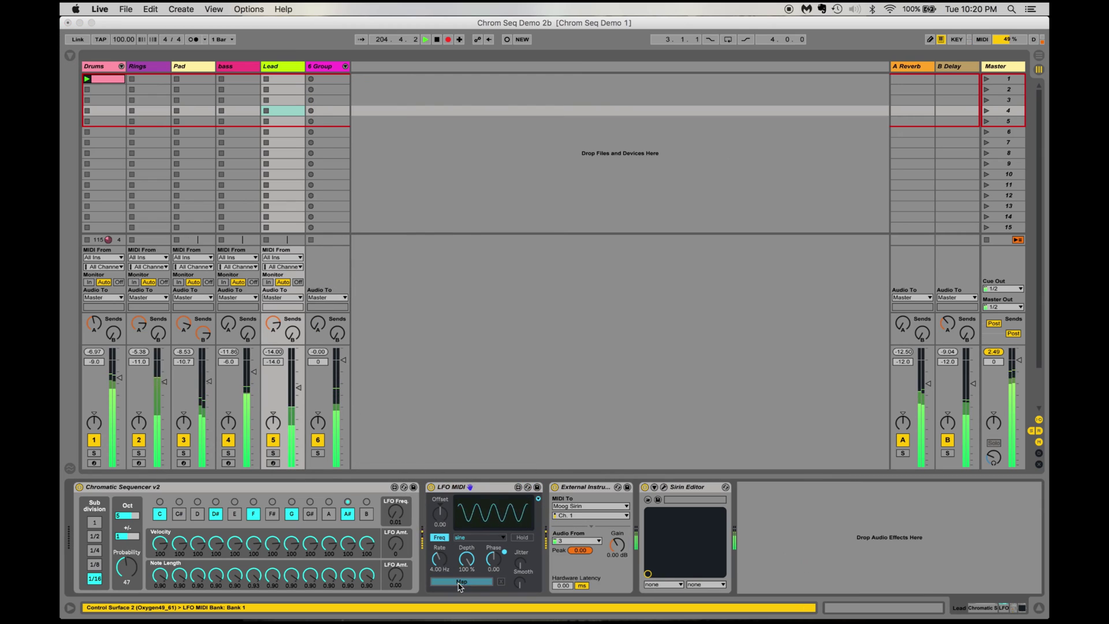
left_click(127, 567)
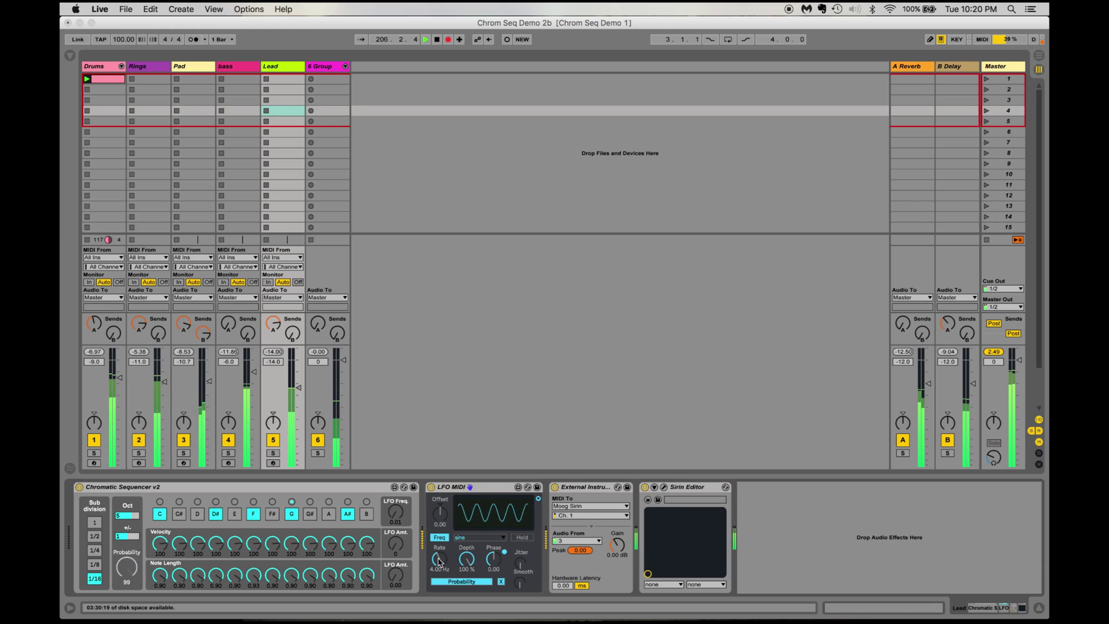
Set the LFO to a rect wave at 0.35 Hz and 31.3% depth, and raise base probability to 78.
left_click_drag(439, 560, 439, 574)
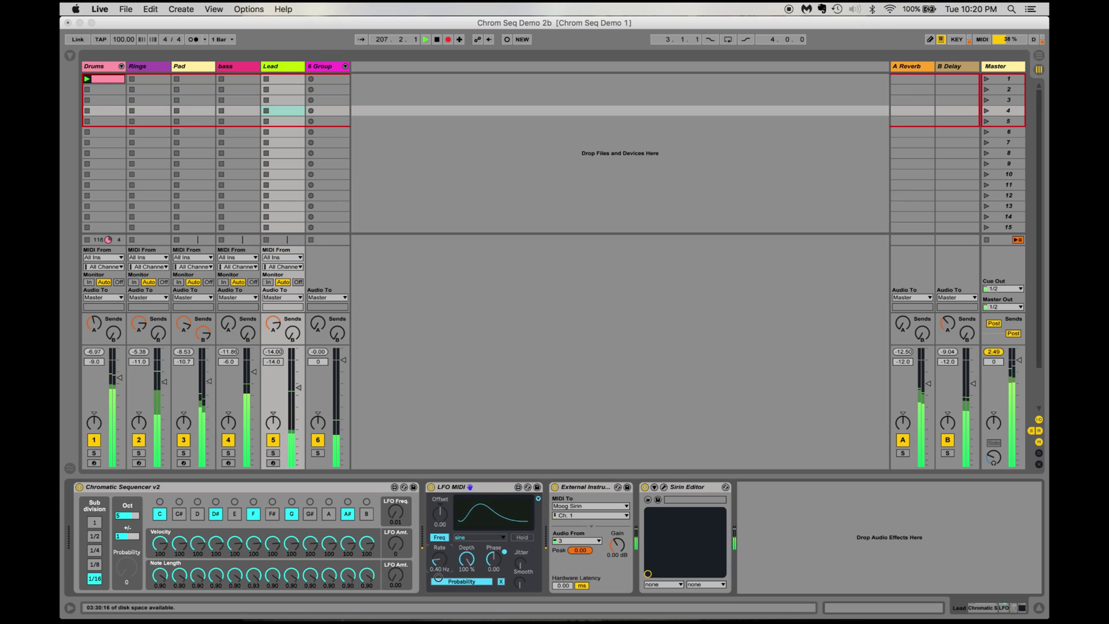
left_click_drag(467, 560, 466, 586)
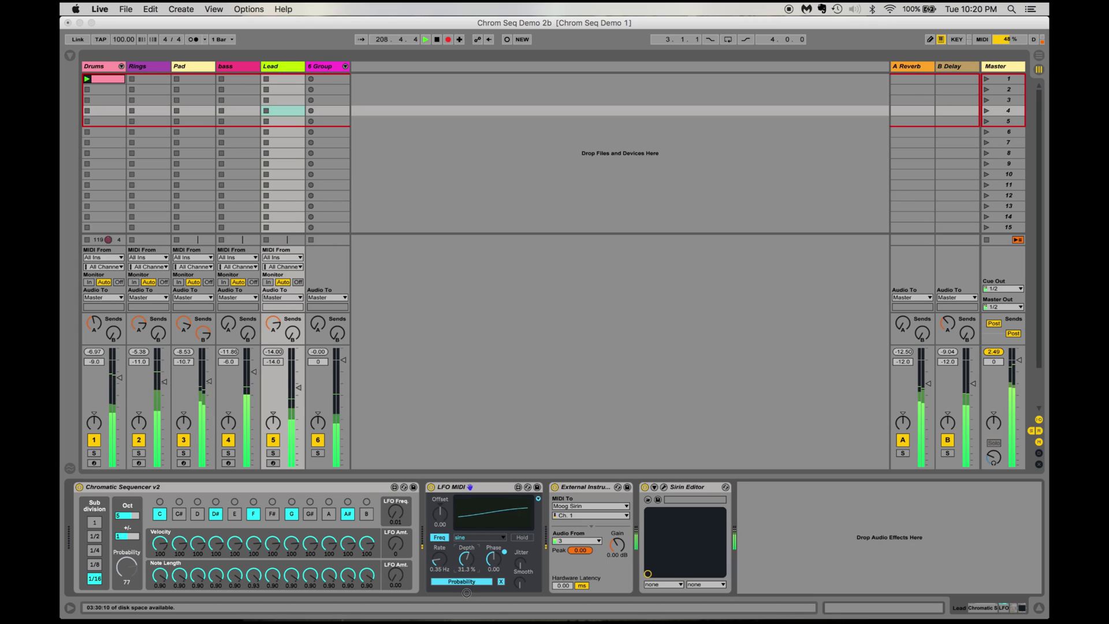
left_click(486, 539)
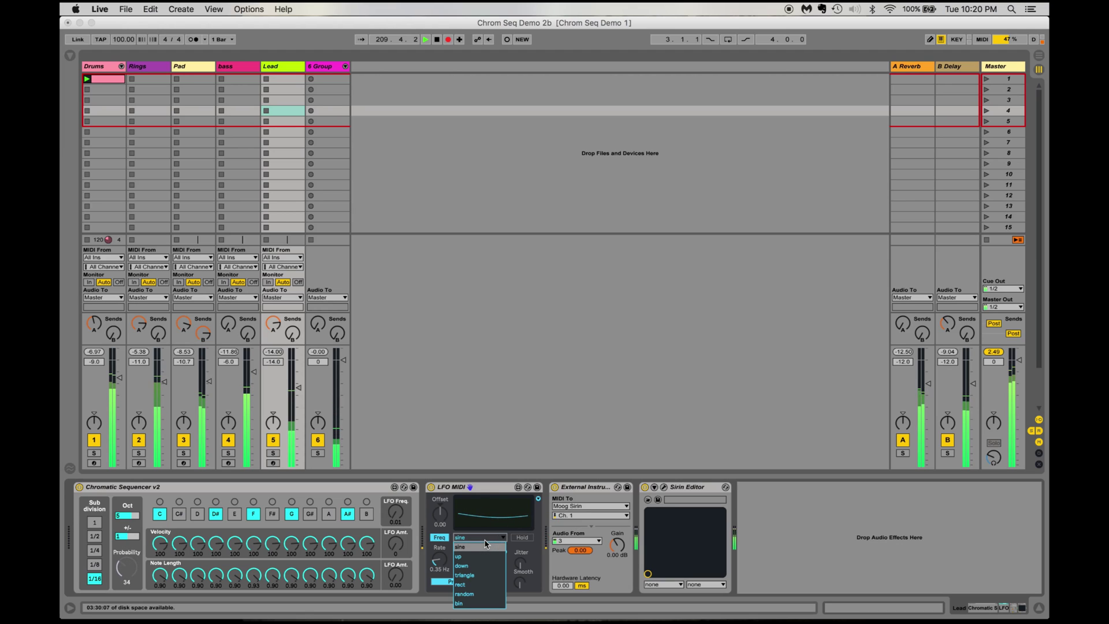
key("Escape")
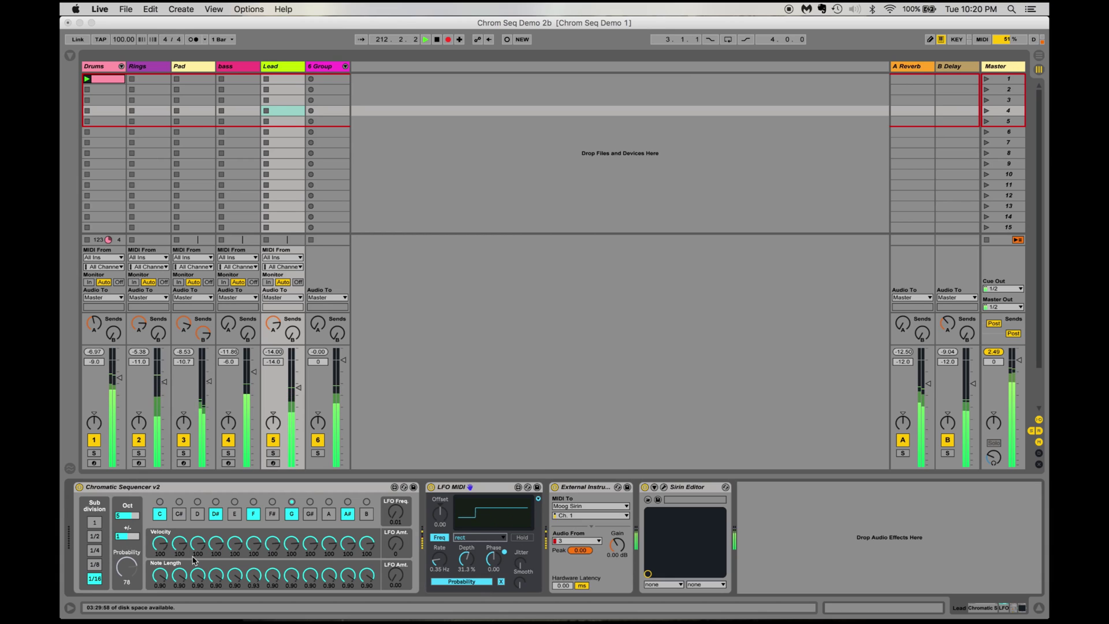
left_click_drag(117, 562, 136, 564)
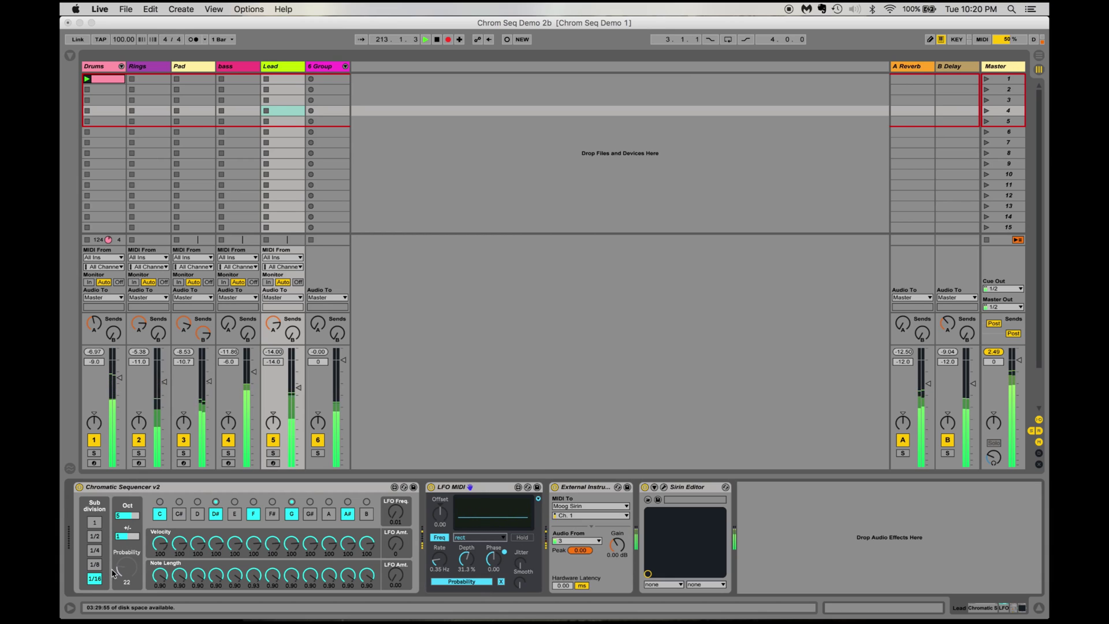